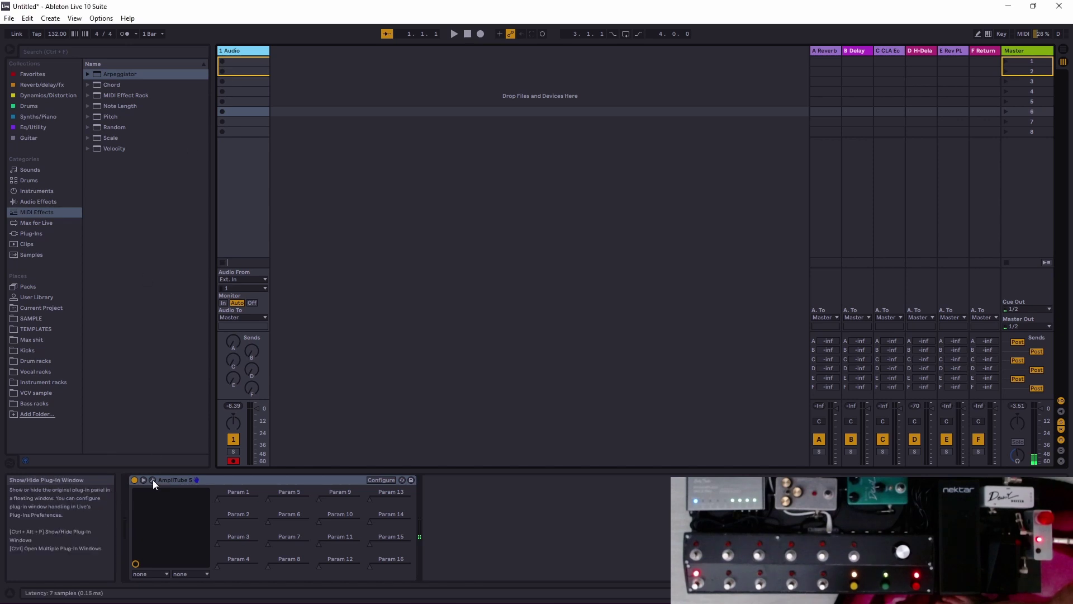
Show the AmpliTube 5 plug-in window on the 1 Audio track, then close it.
key(ctrl+alt+p)
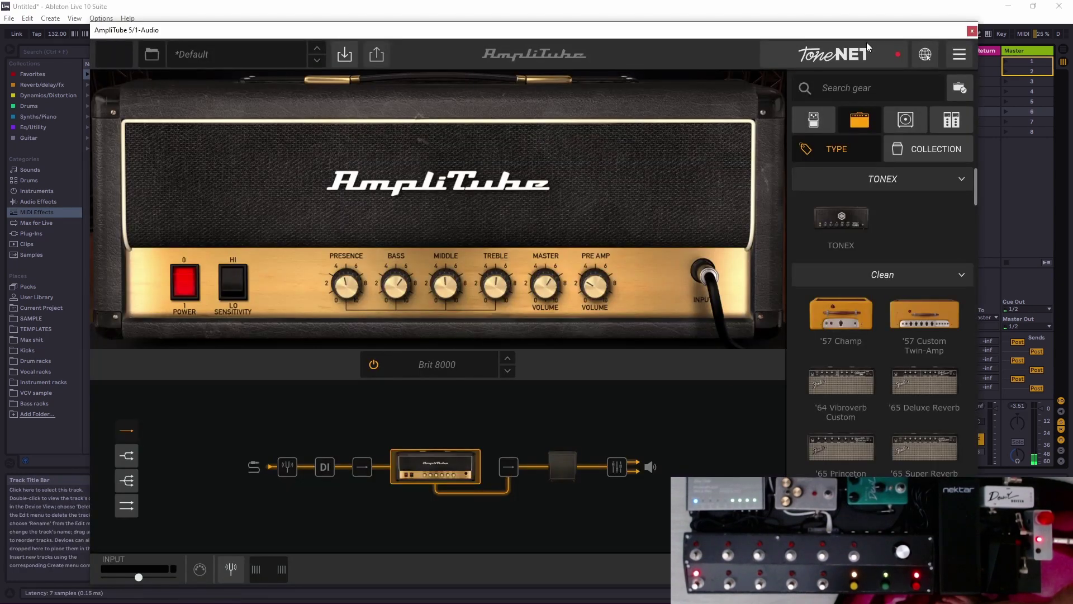
click(971, 31)
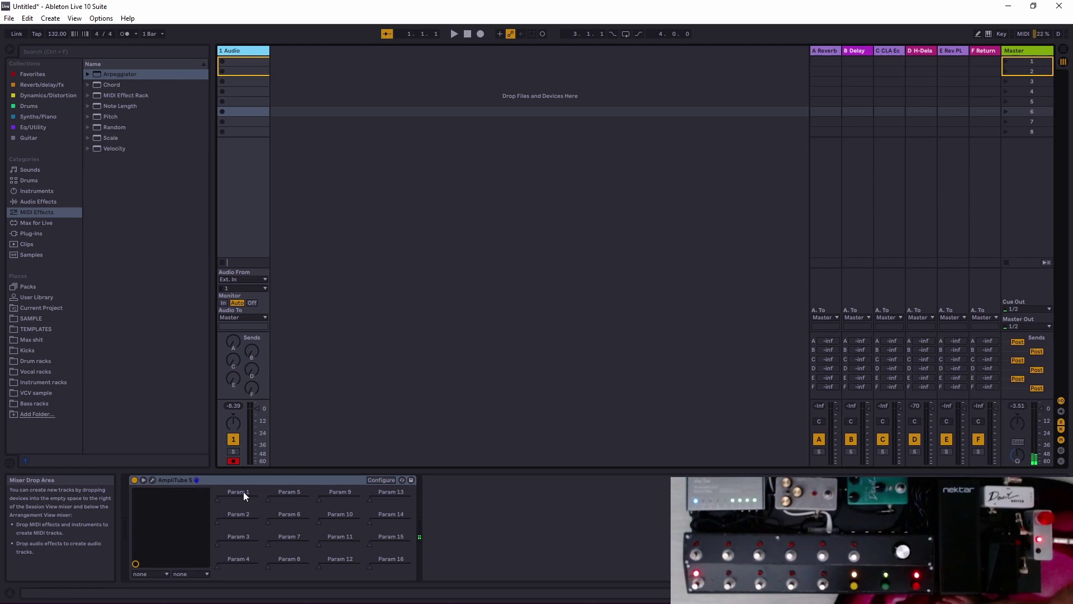
Insert a new MIDI track, keeping its MIDI input on All Ins.
right_click(360, 169)
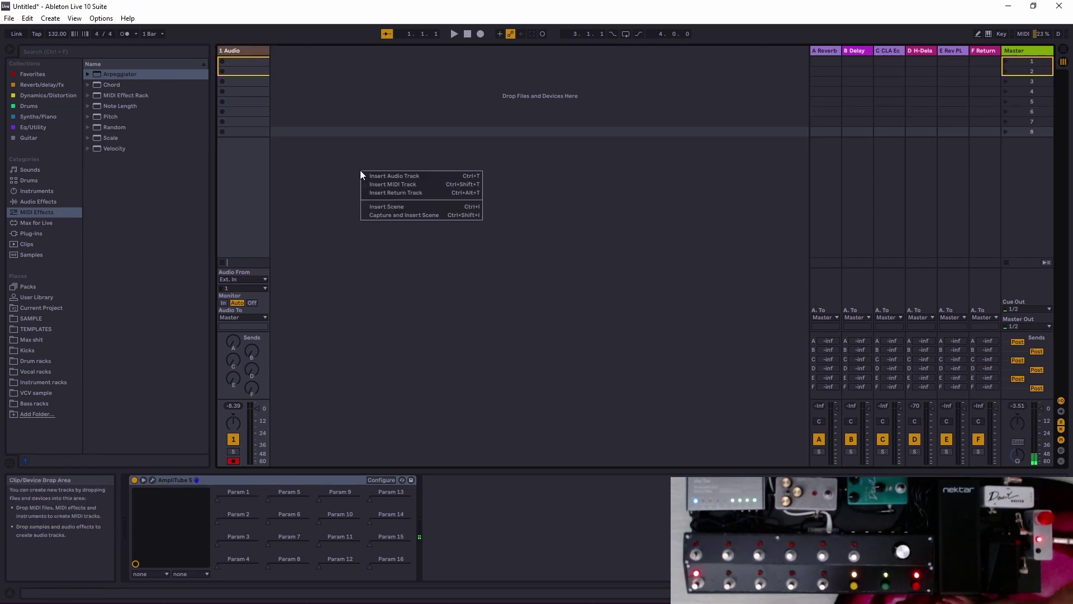
click(413, 185)
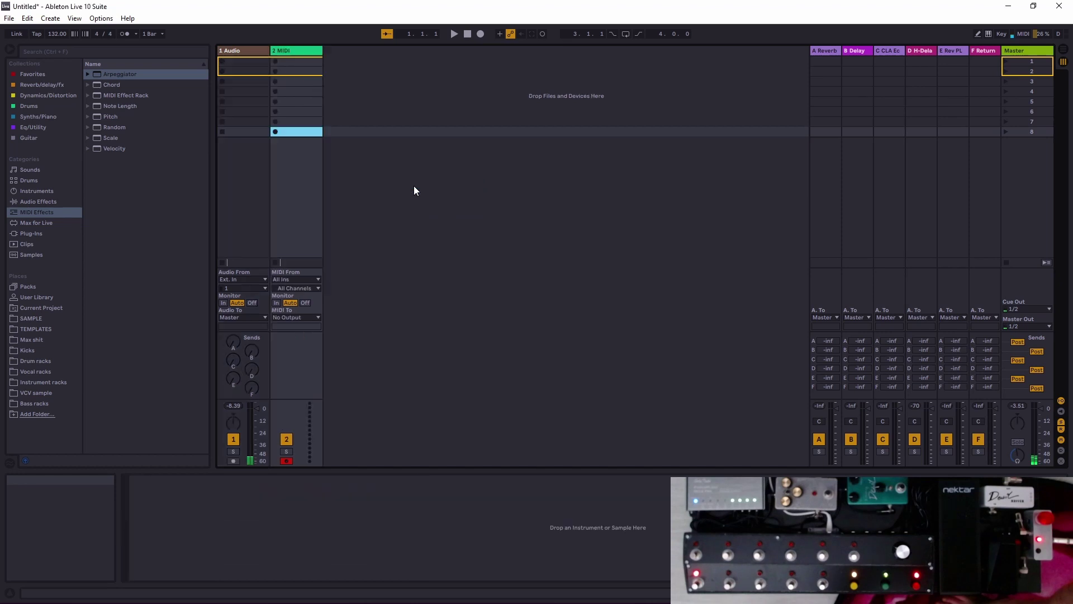
click(314, 280)
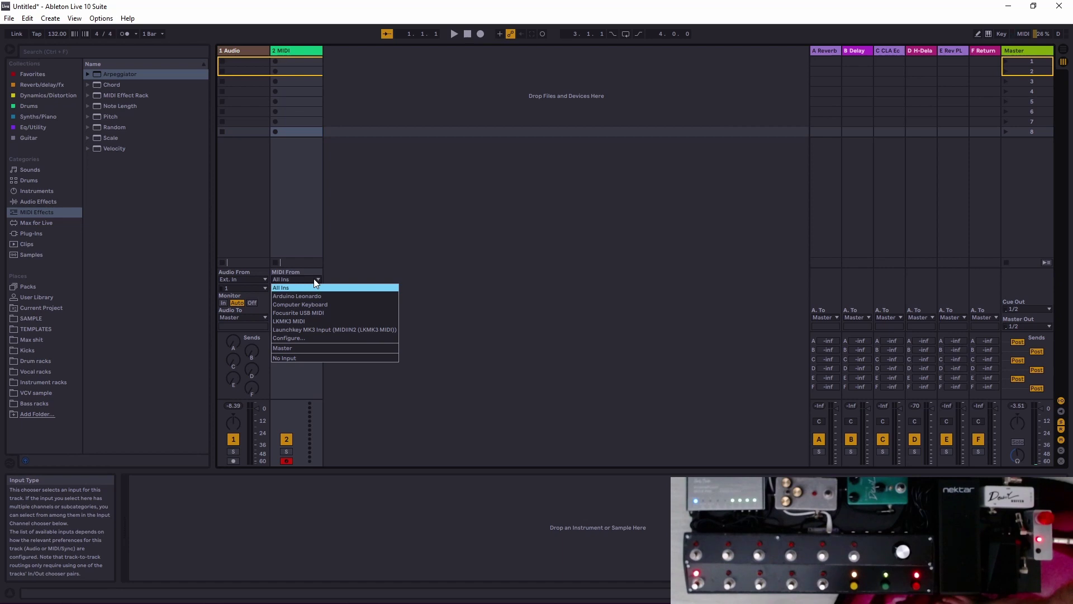
click(313, 278)
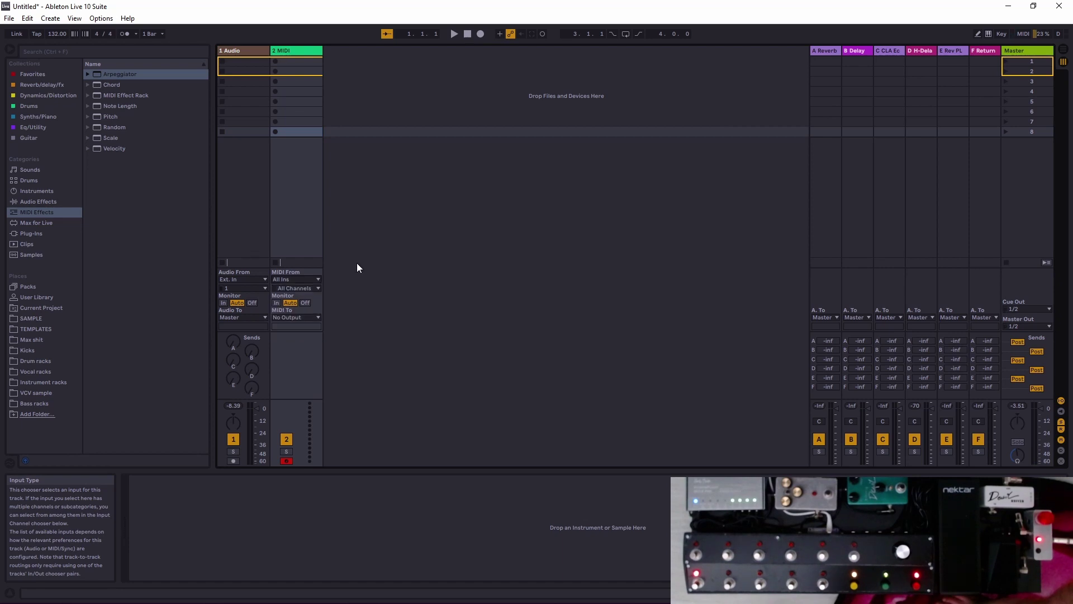
Route the MIDI track to 1-Audio / 1-AmpliTube 5, receiving on All Channels.
click(315, 317)
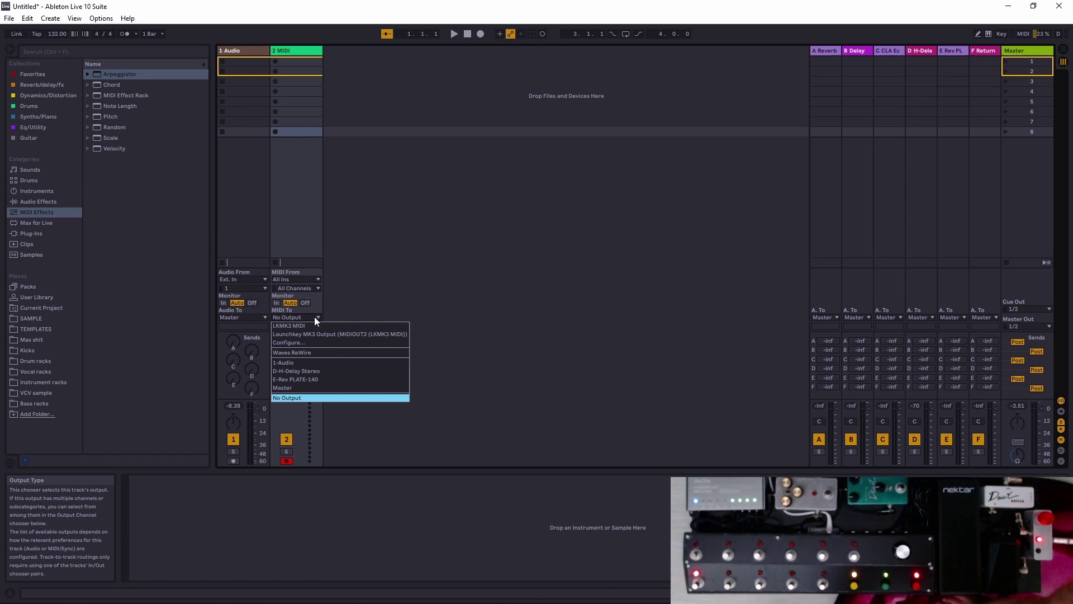
click(306, 361)
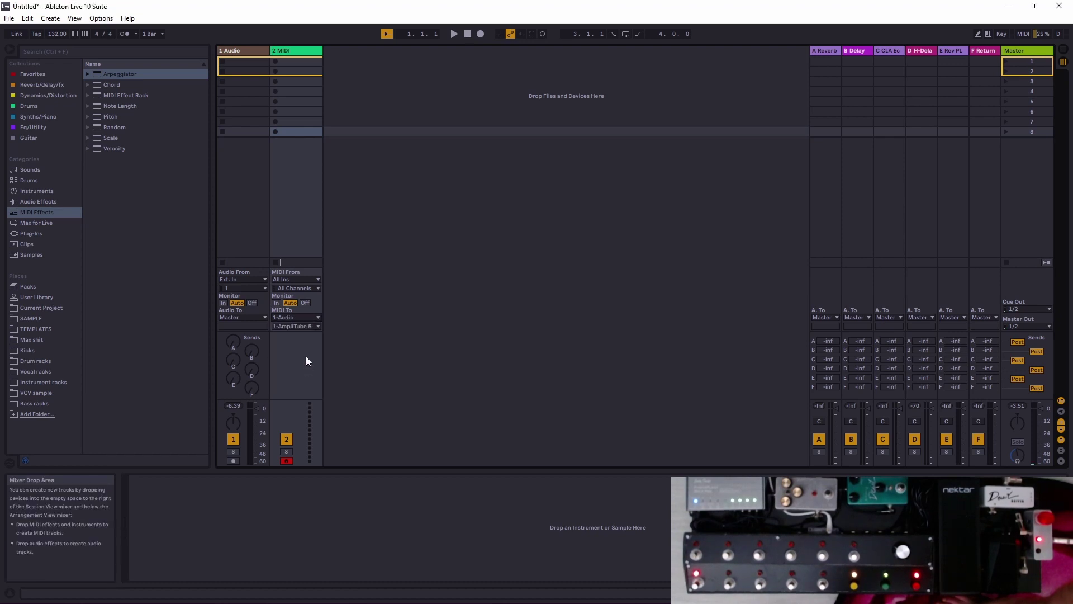
click(312, 327)
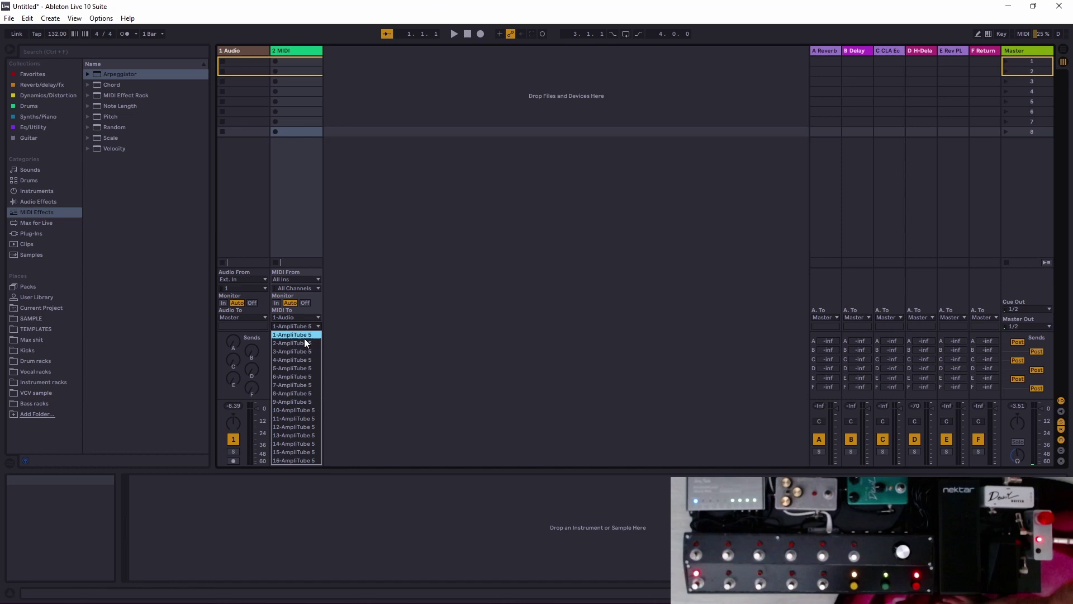
click(303, 337)
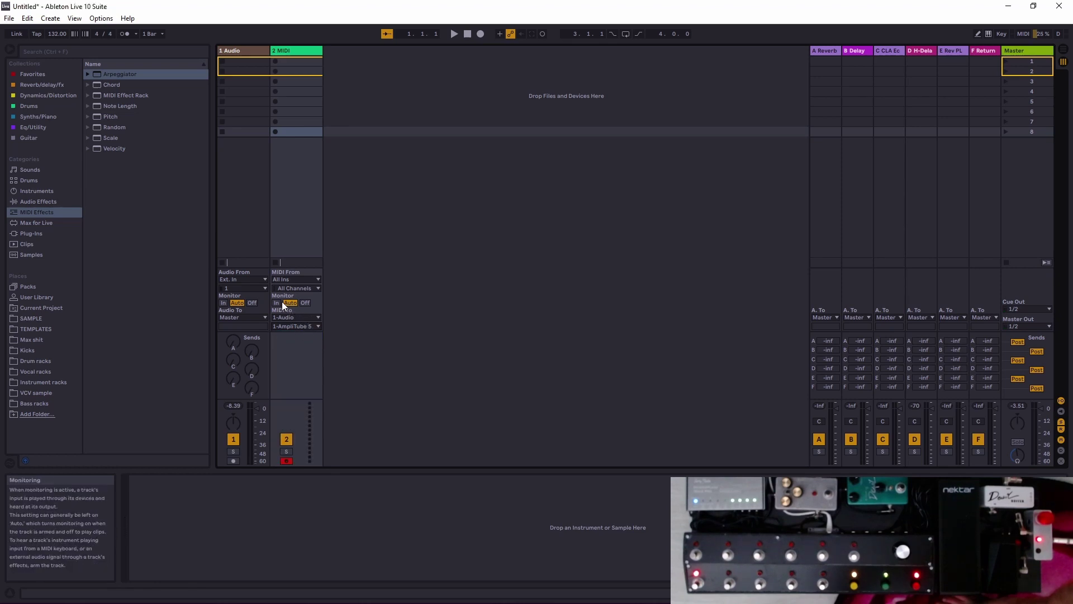
click(310, 287)
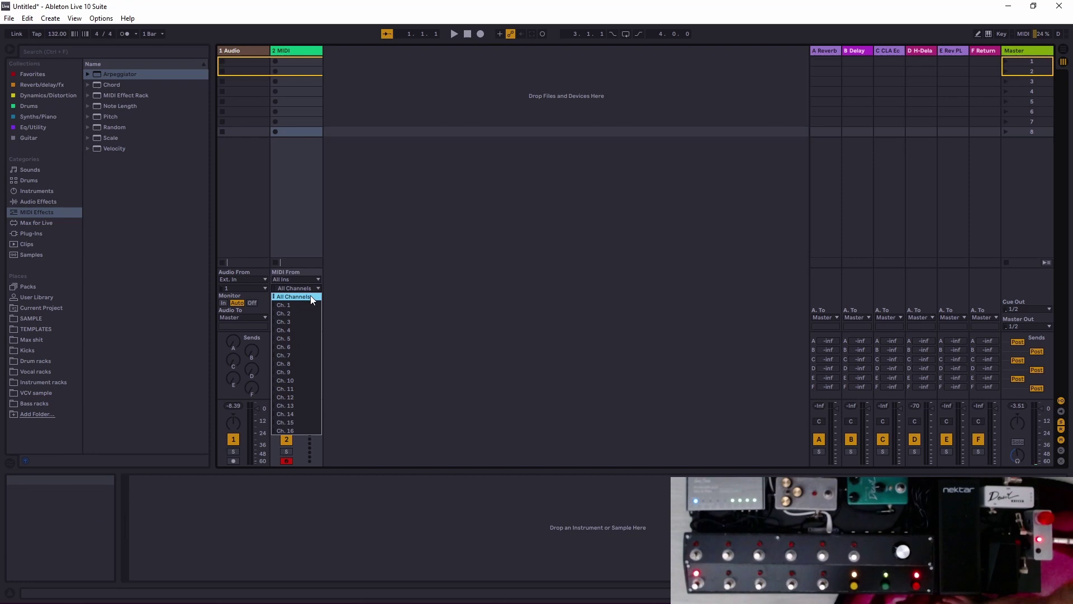
click(346, 291)
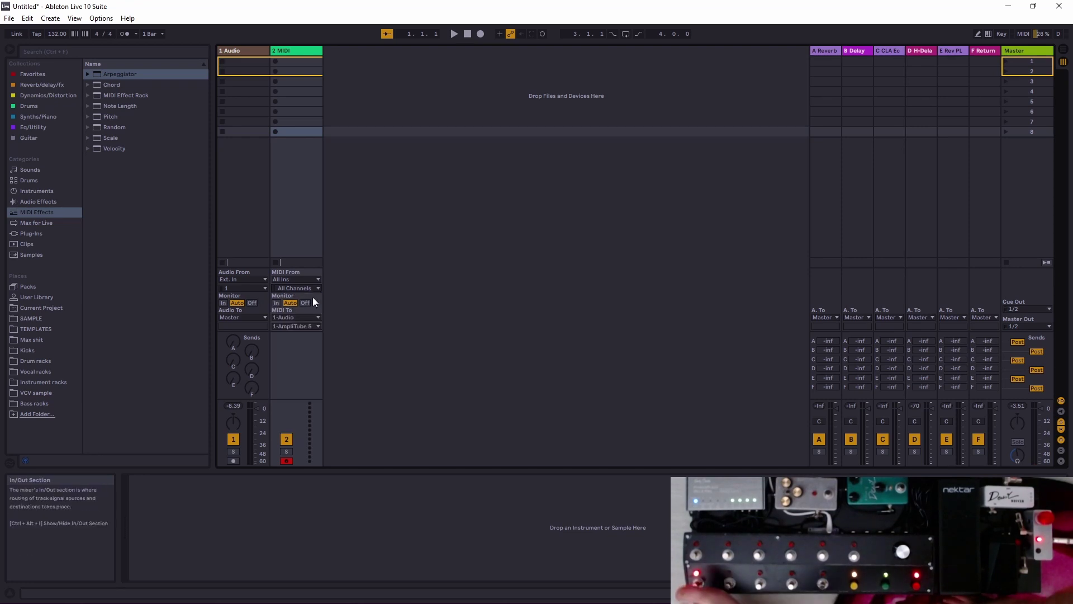
Set the 2 MIDI track's monitoring to In and bring up AmpliTube 5 on 1 Audio.
click(277, 303)
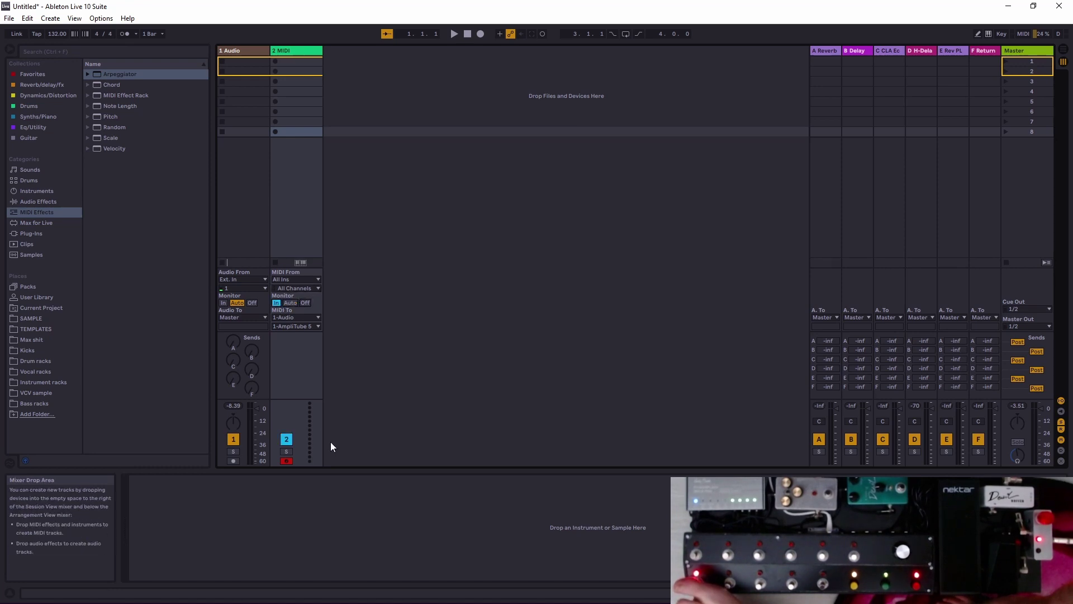
click(248, 52)
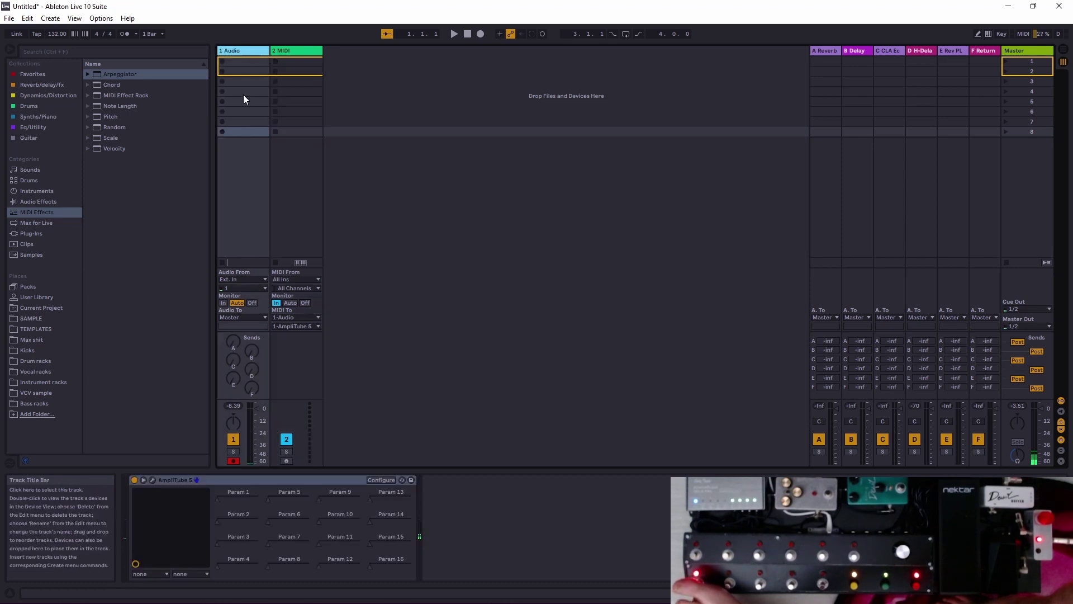
click(156, 477)
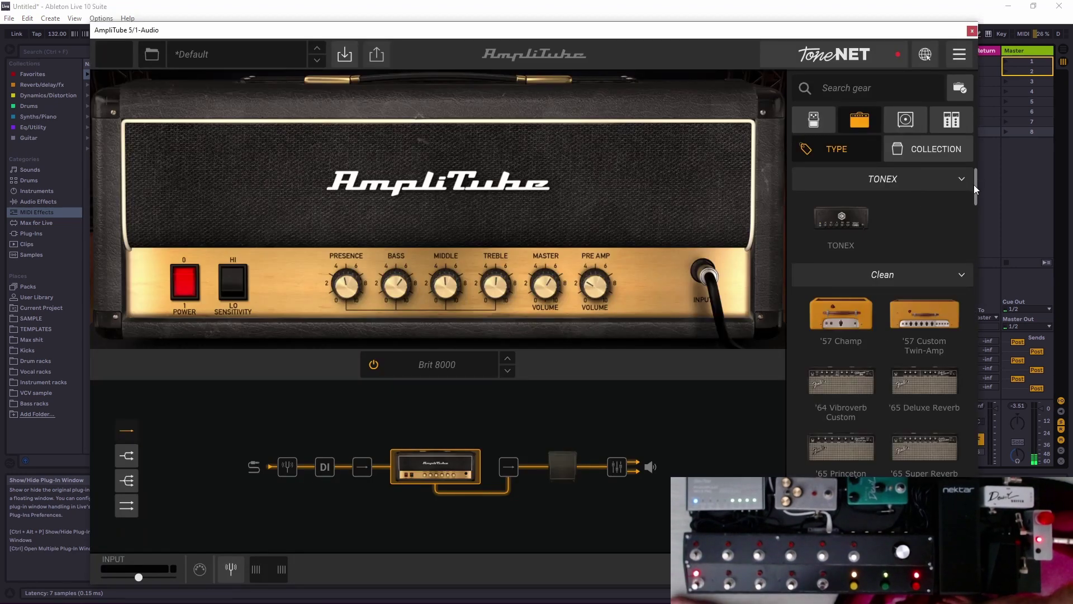
Place a Volume pedal from the Stomp section before the amp in AmpliTube's chain.
scroll(973, 184, down, 10)
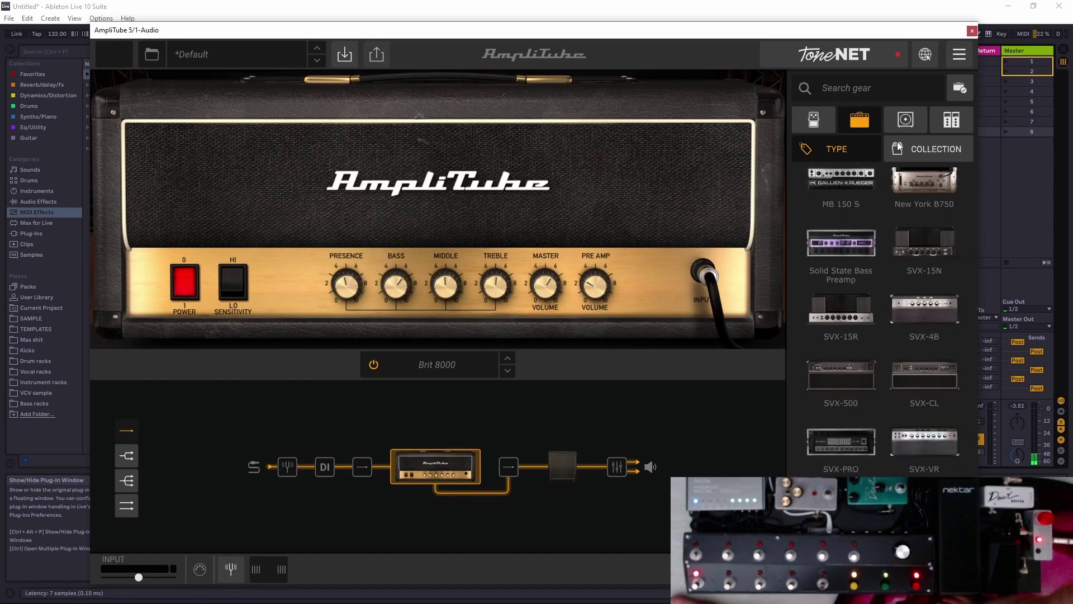
click(814, 118)
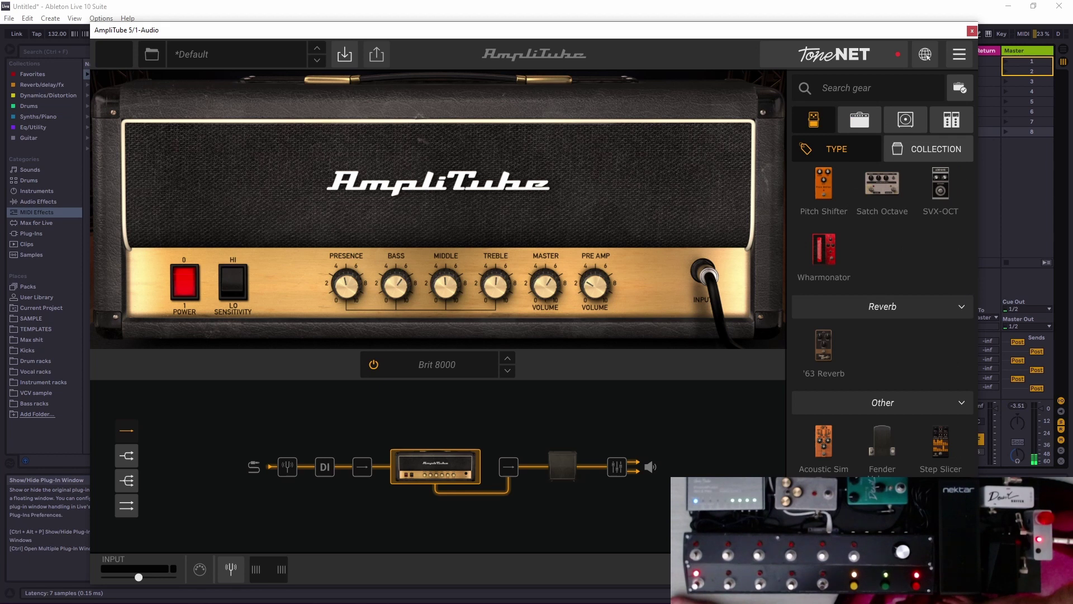
drag(882, 441, 337, 464)
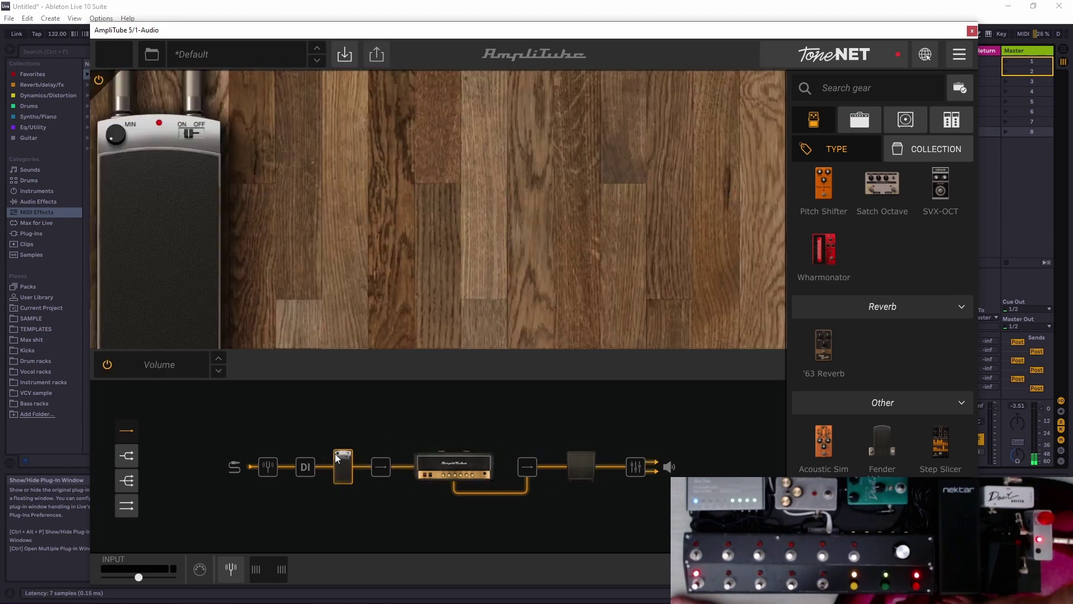
Map the Volume pedal's bypass switch to MIDI via Assign MIDI > Bypass > Learn Bypass.
right_click(196, 132)
mouse_move(236, 167)
mouse_move(359, 172)
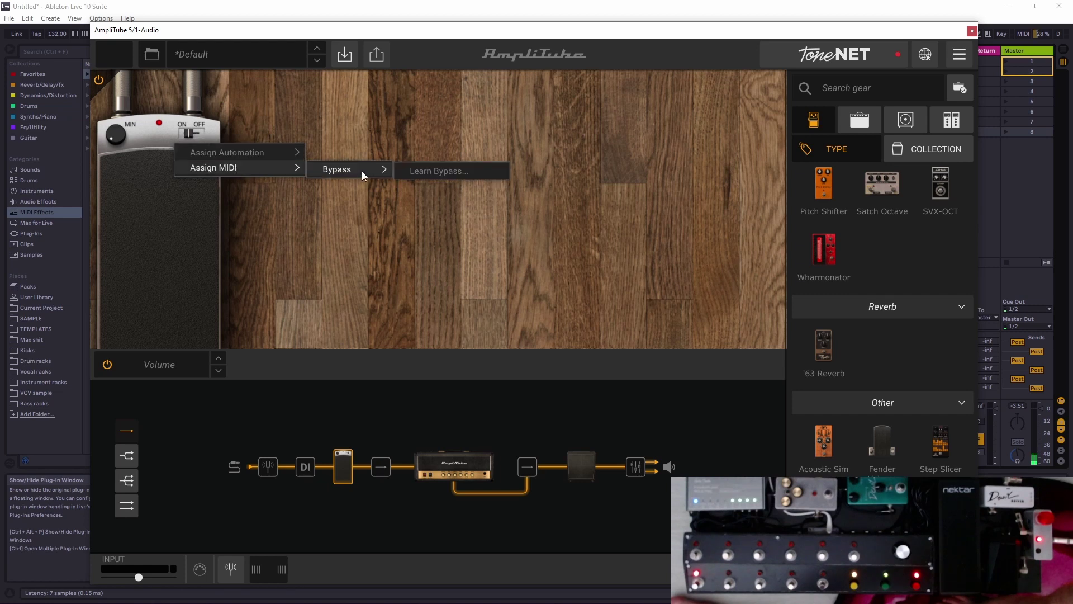
click(425, 173)
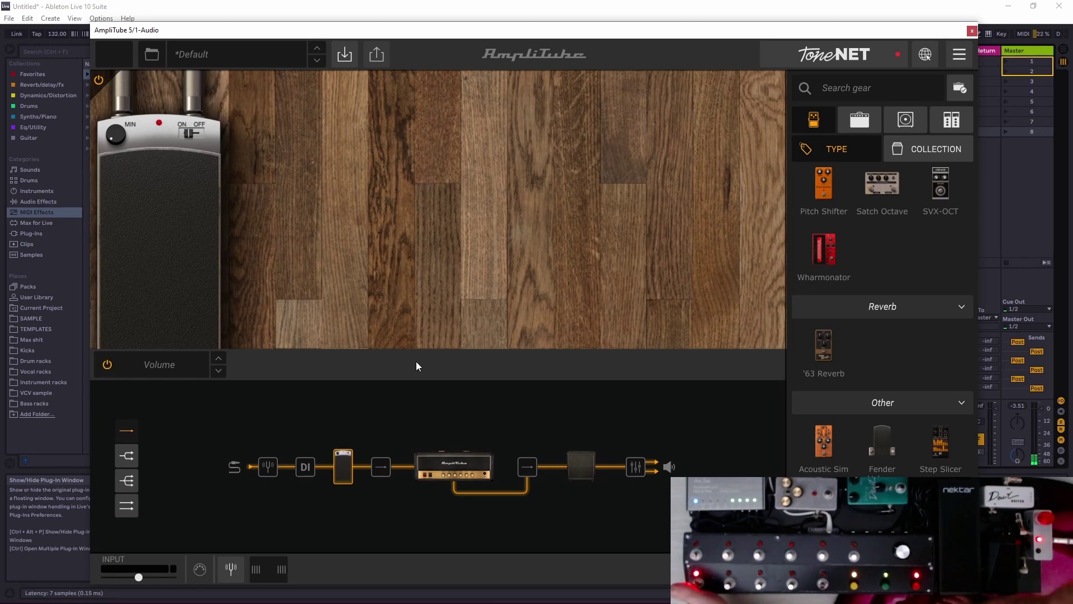
Map the Volume pedal's level to the hardware pedal with Assign MIDI > Volume > Learn Volume.
right_click(166, 217)
mouse_move(198, 457)
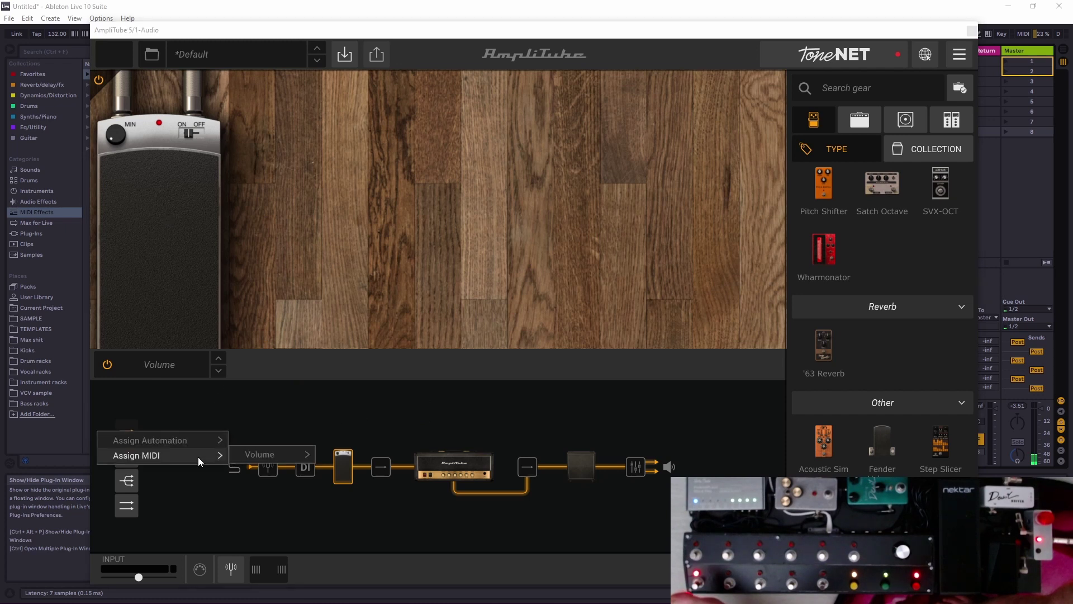
mouse_move(317, 455)
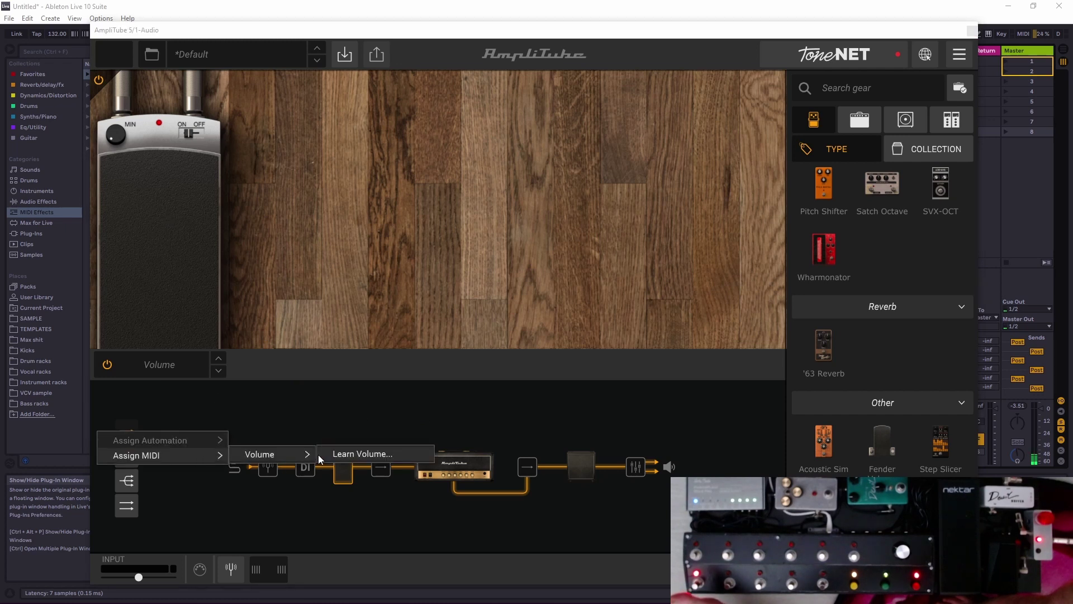
click(361, 456)
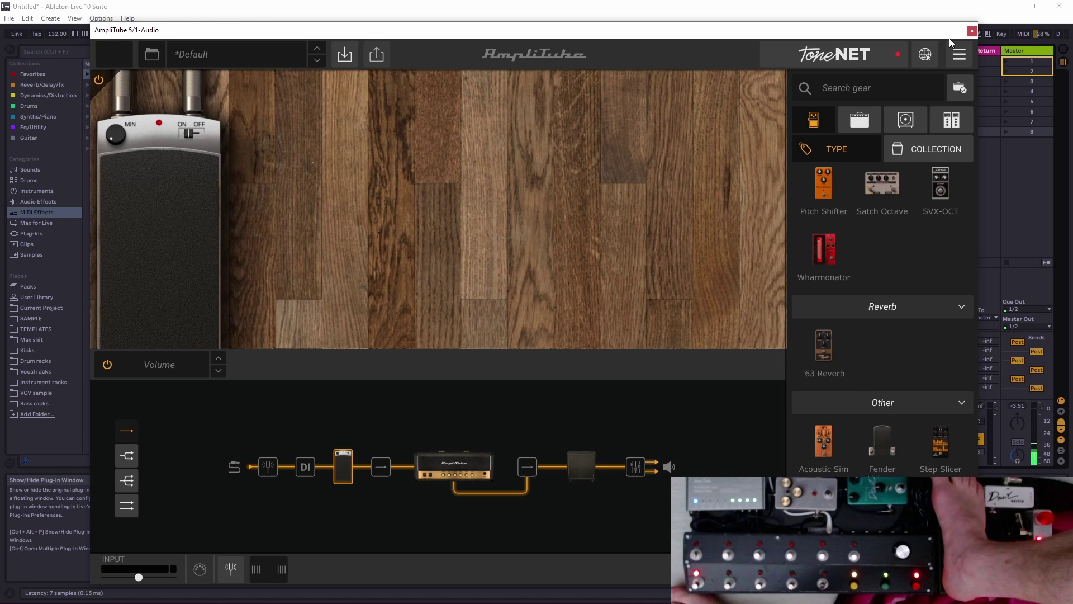
Close AmpliTube, go to Arrangement view and begin Arrangement recording.
click(972, 30)
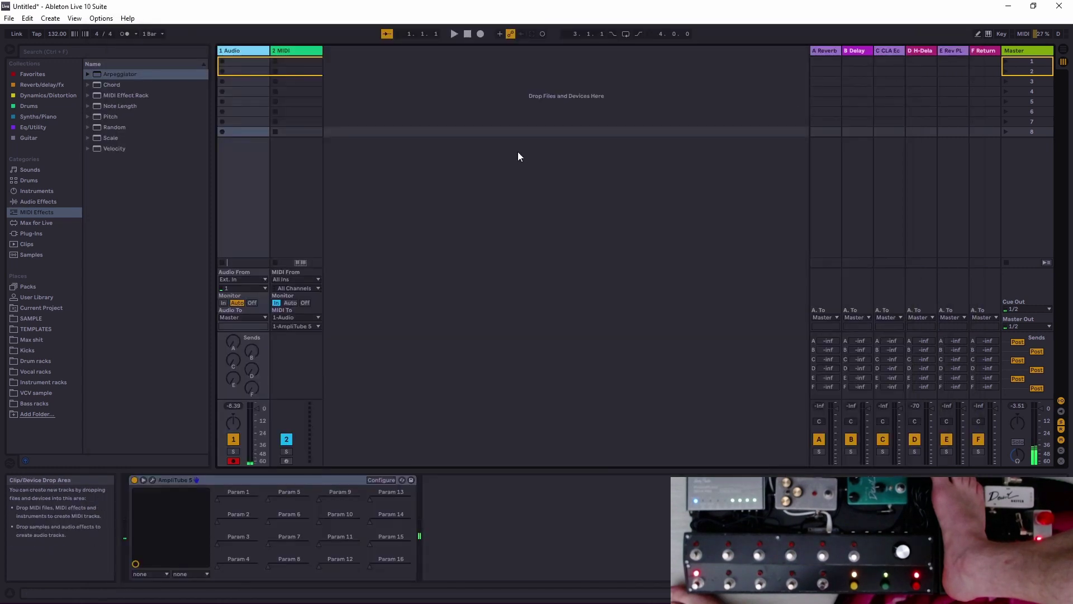
key(Tab)
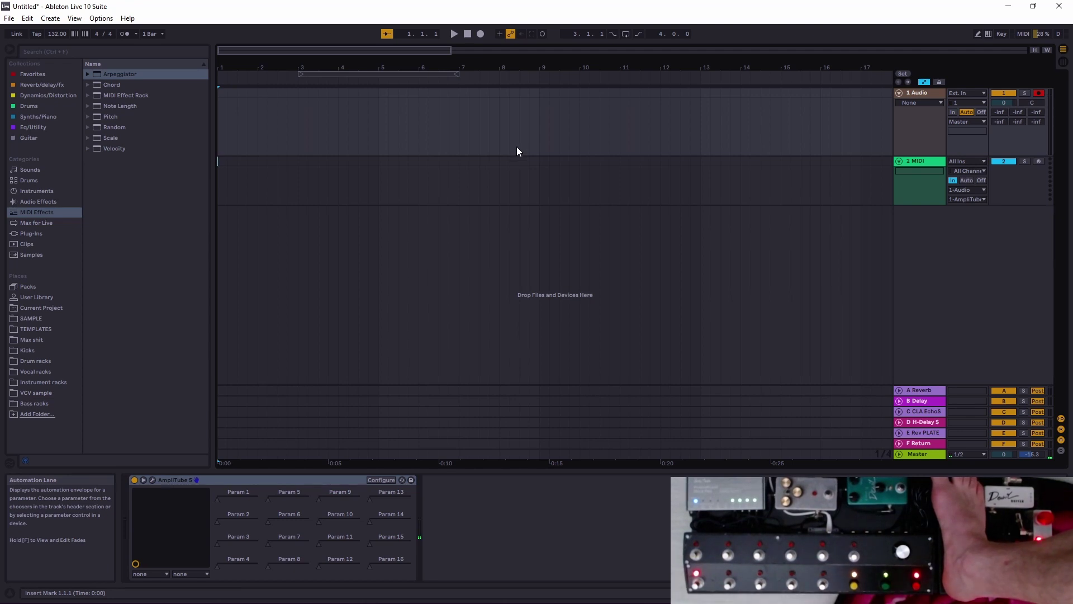
click(481, 35)
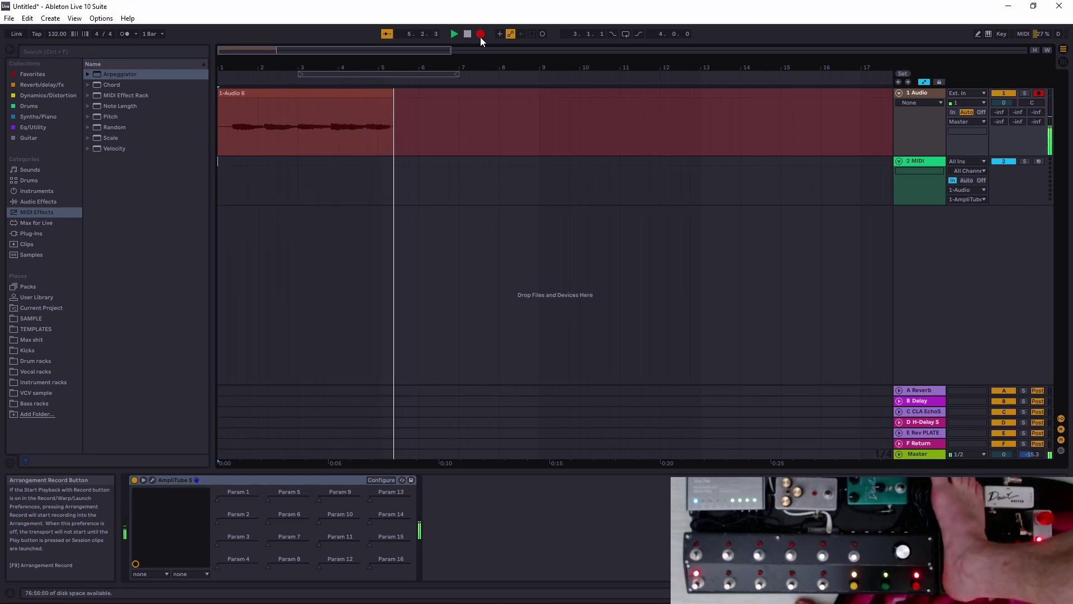
Stop the audio take, arm 2 MIDI and record about six bars from the foot controller.
click(481, 35)
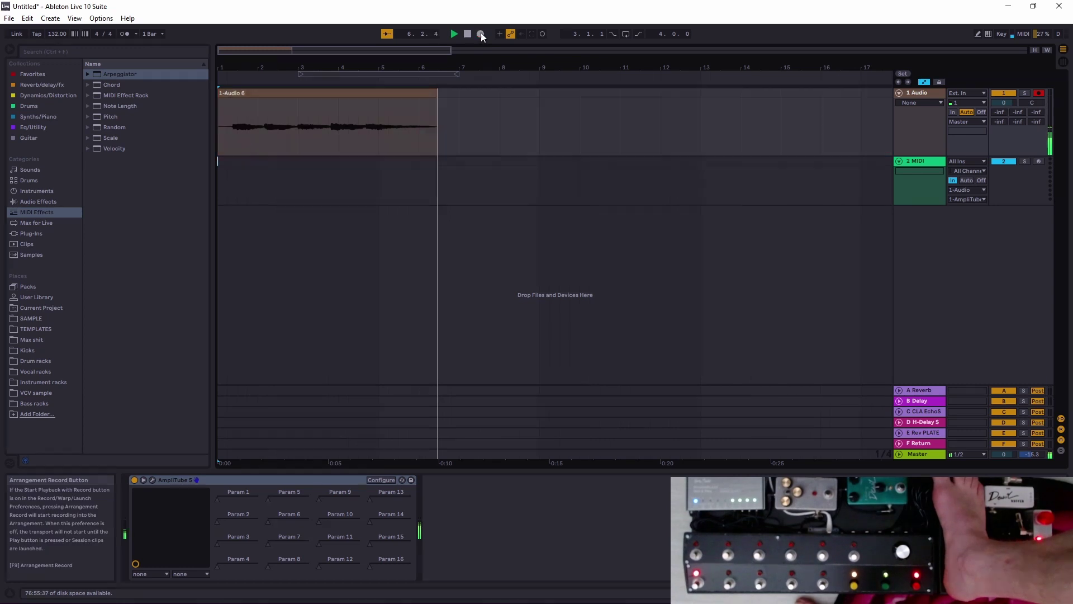
click(468, 34)
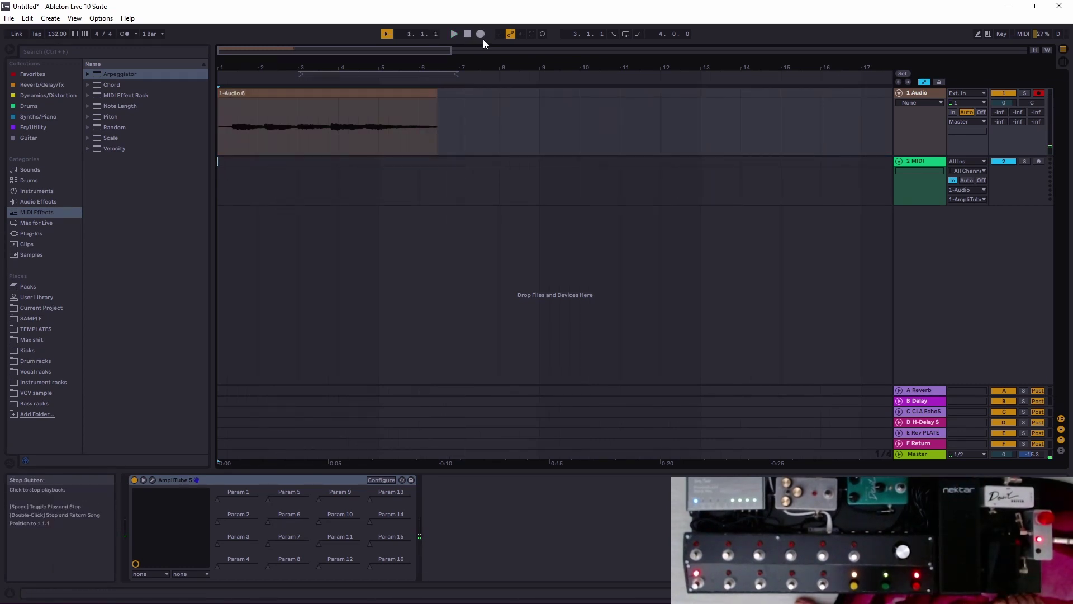
click(1038, 162)
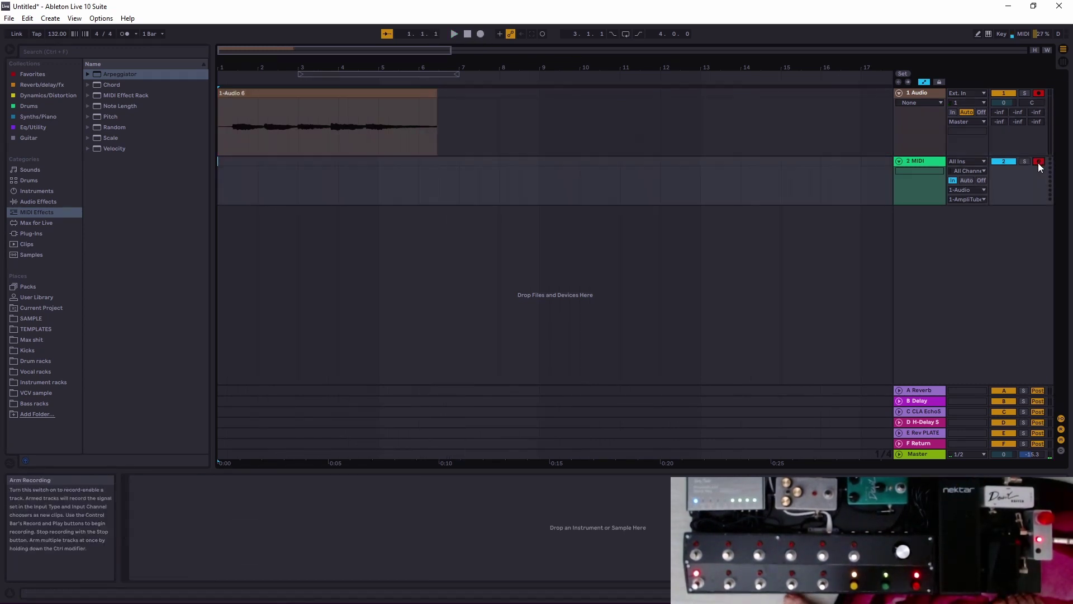
click(481, 34)
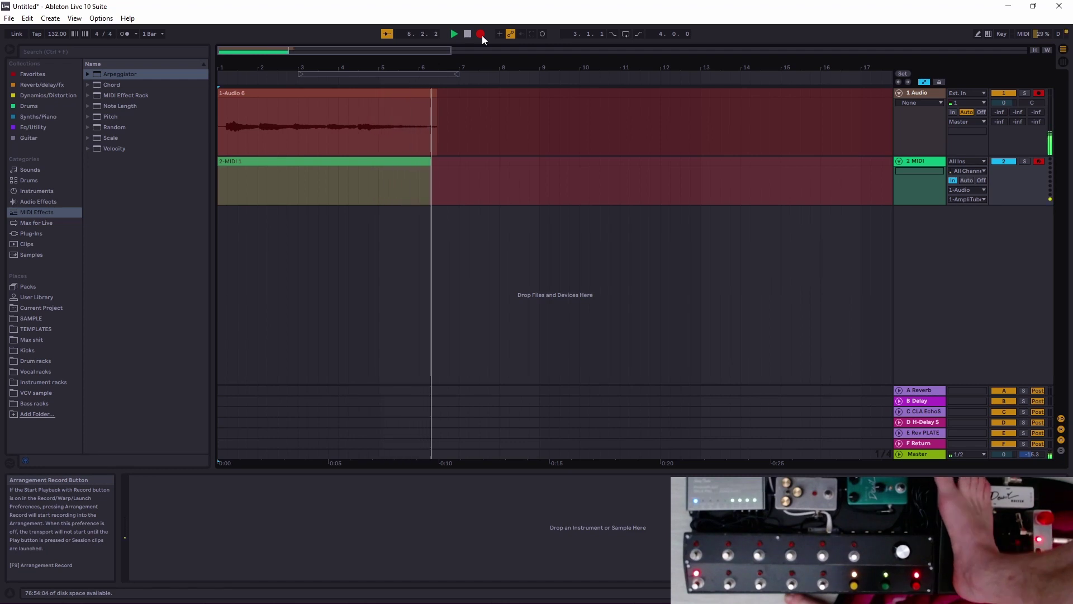
click(481, 34)
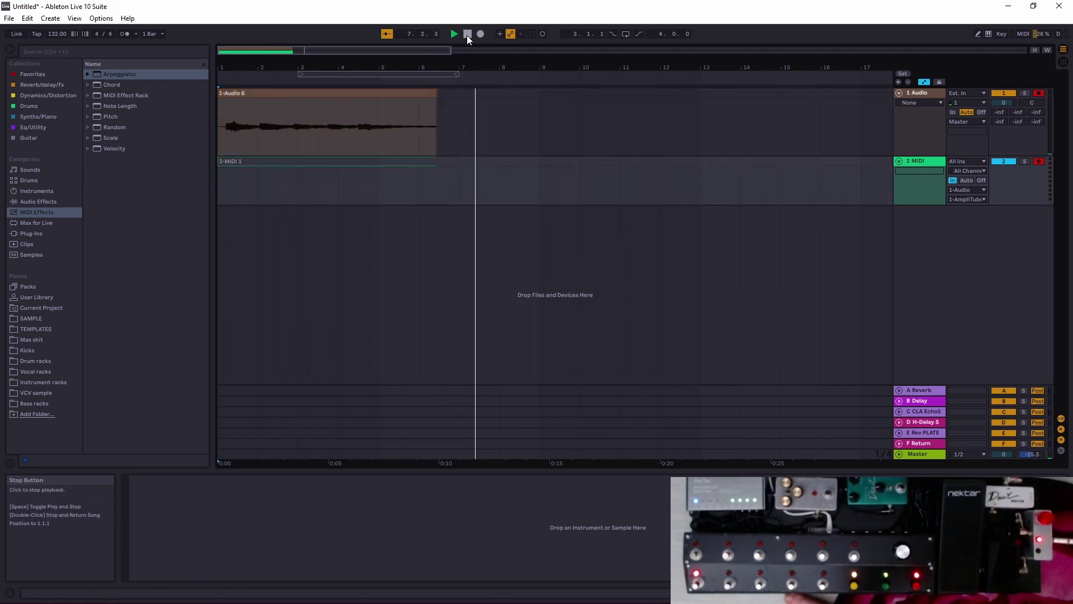
click(467, 36)
click(453, 33)
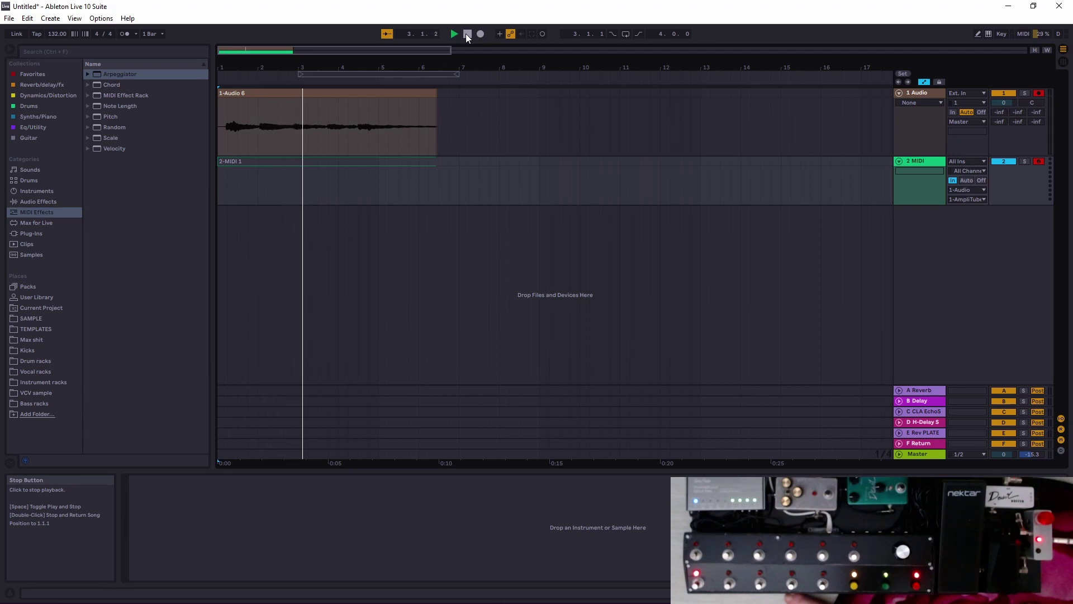
click(466, 33)
click(966, 180)
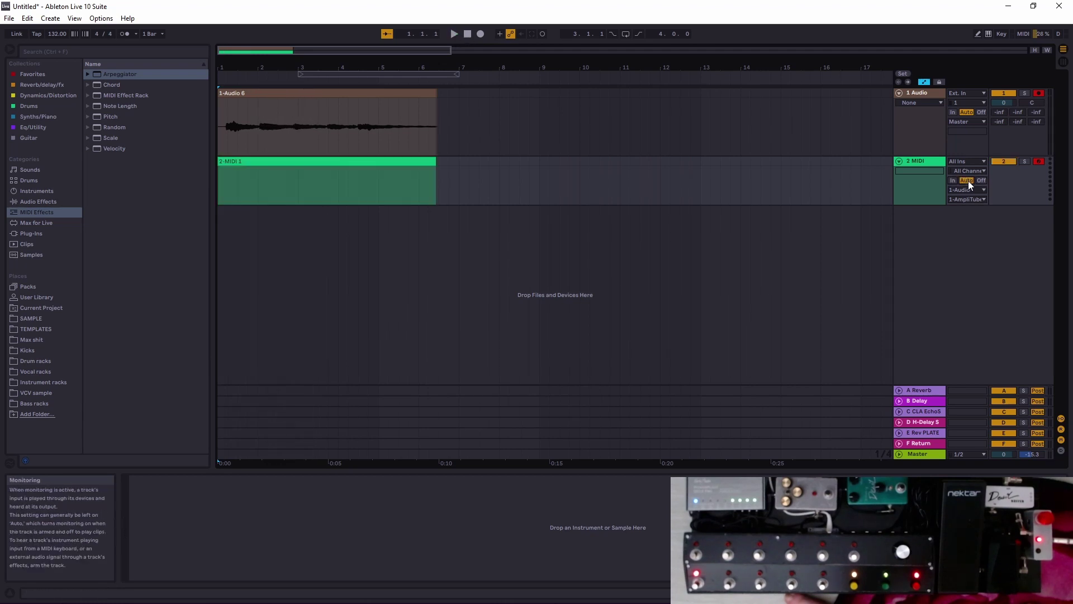
click(453, 34)
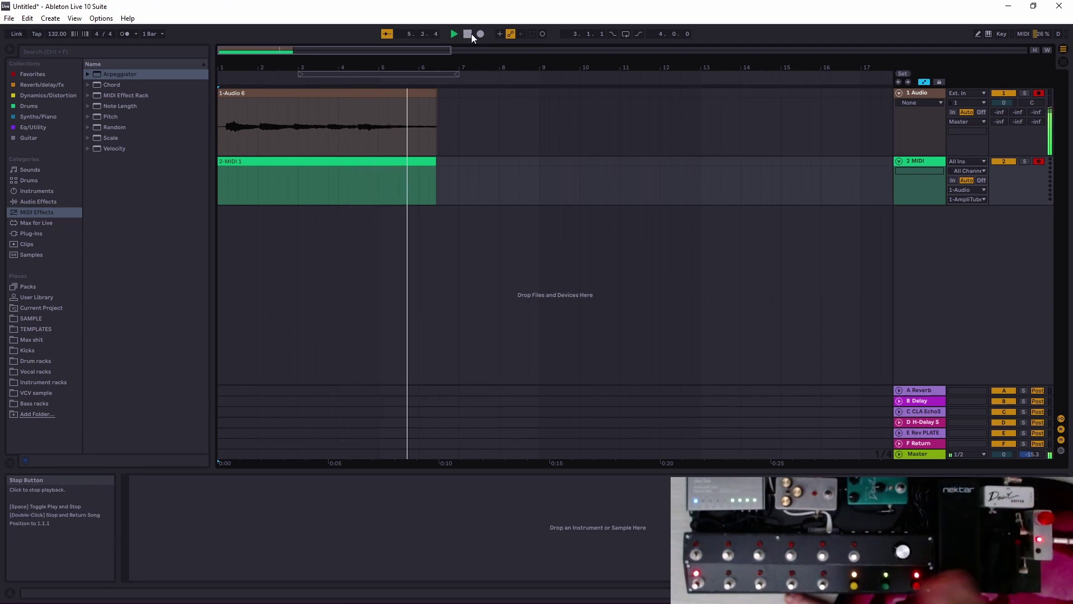
click(467, 35)
click(454, 34)
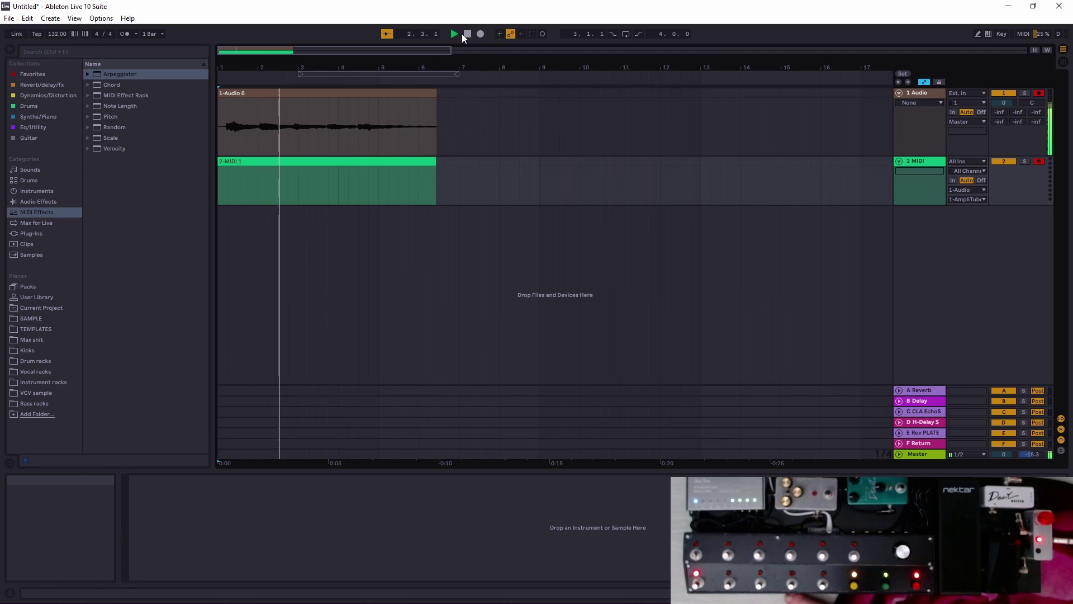
click(466, 35)
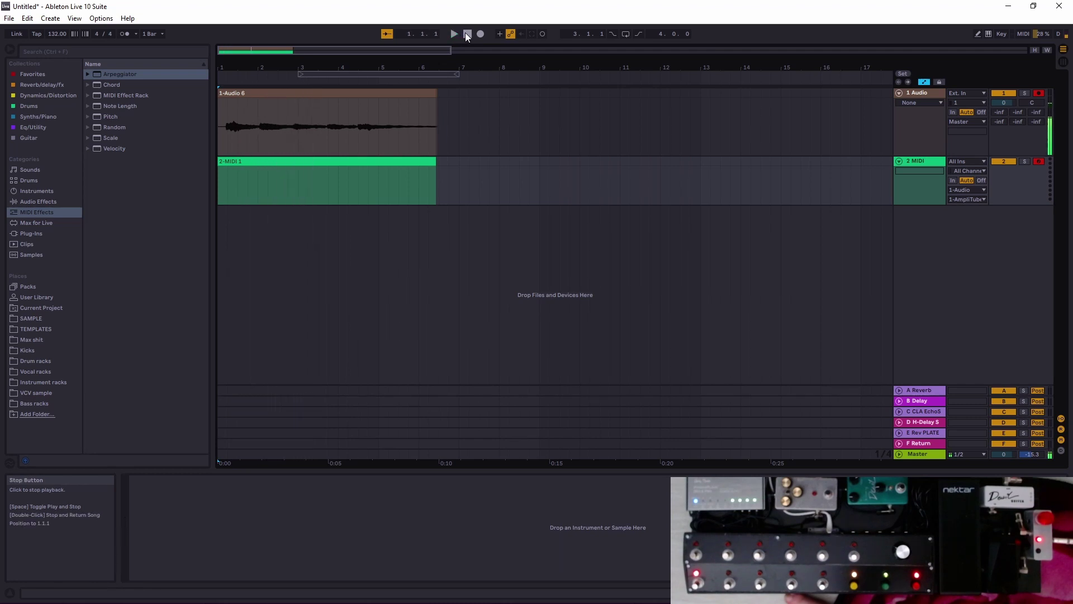
click(954, 180)
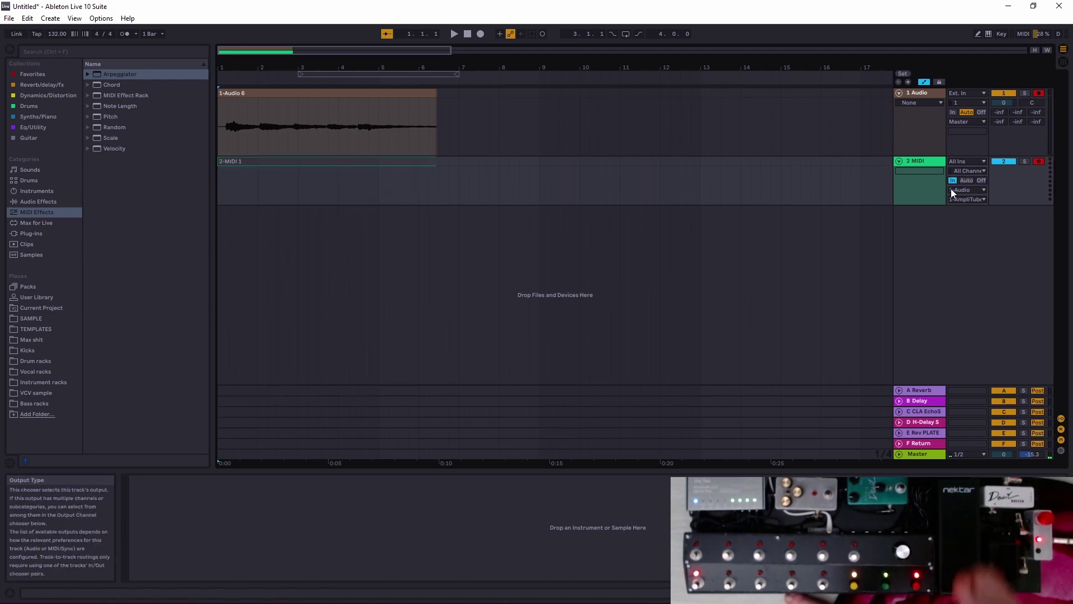
click(454, 34)
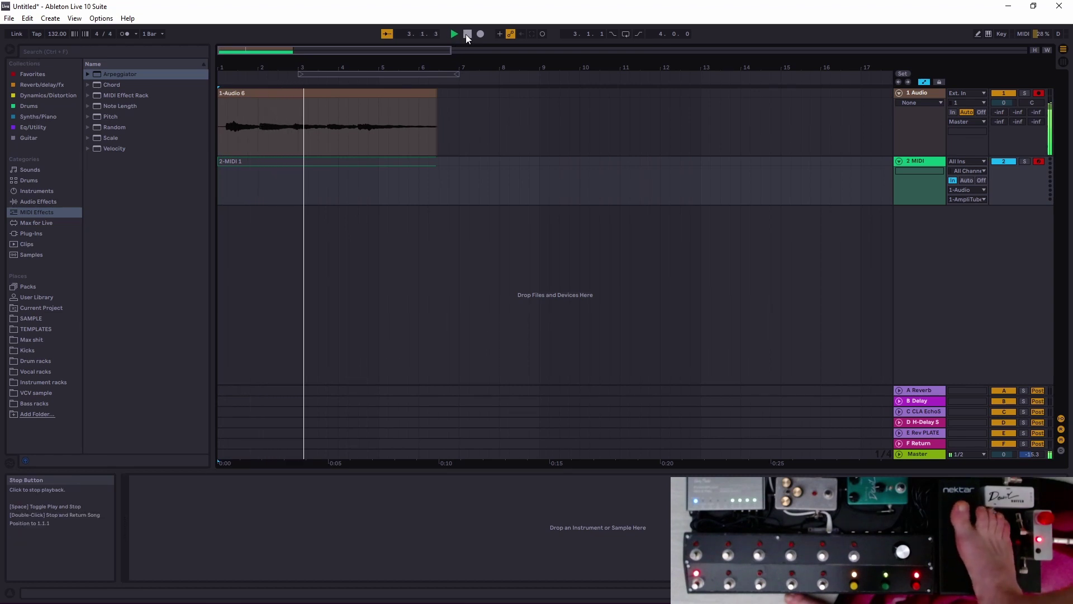
double_click(466, 35)
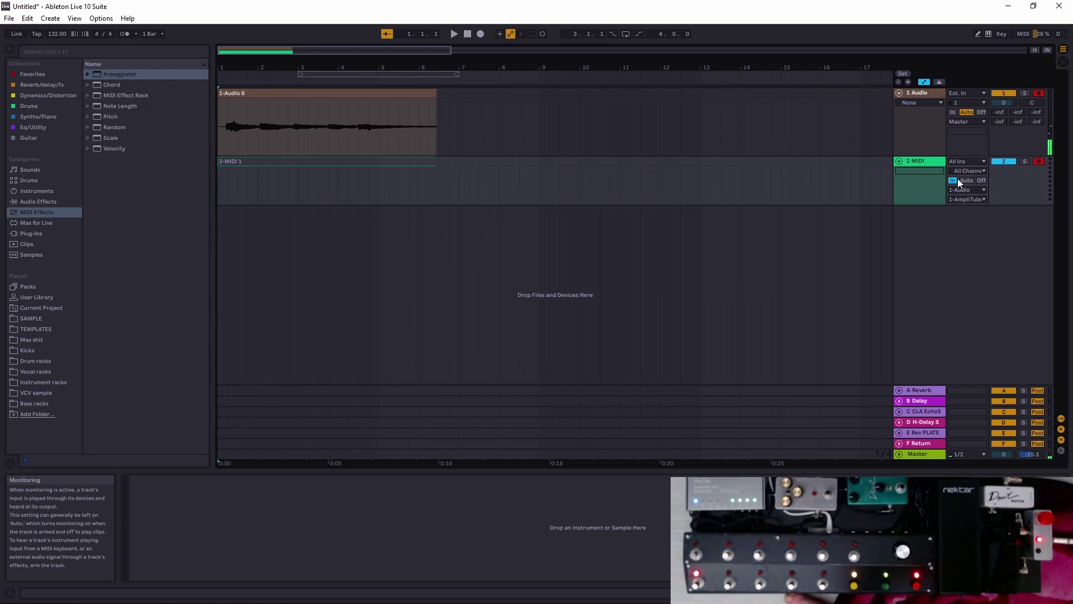
Open clip 2-MIDI 1 in an enlarged clip editor showing its MIDI Ctrl 21 envelope.
click(331, 161)
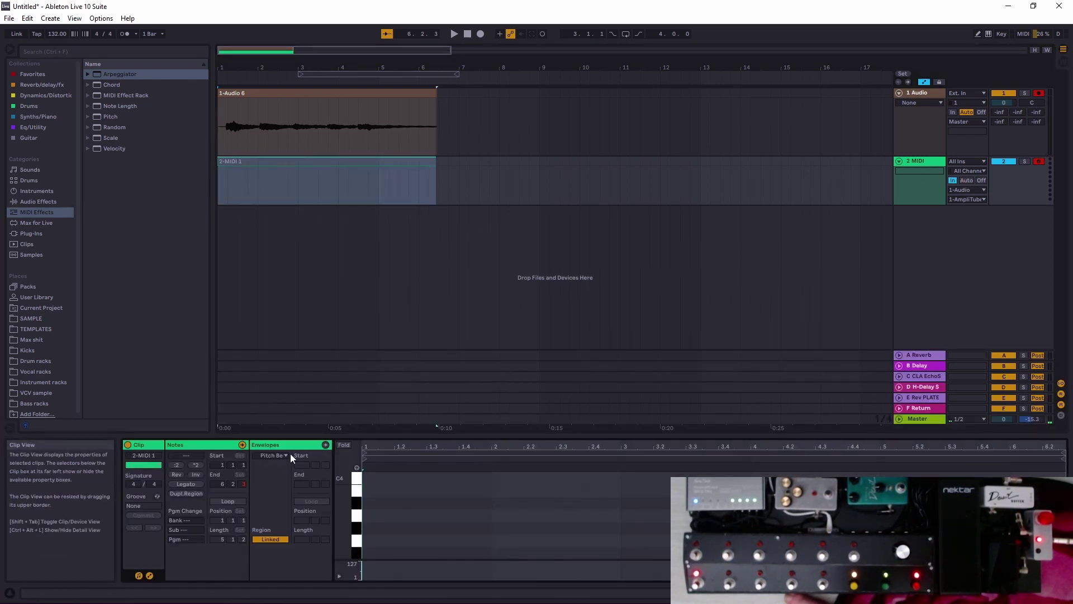
drag(378, 436, 376, 319)
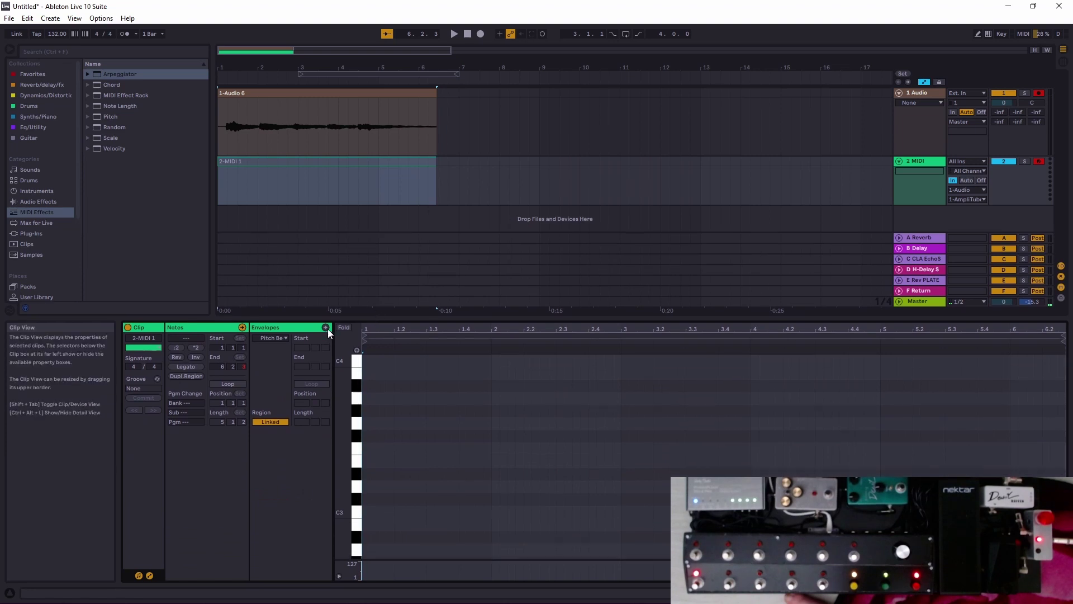
click(286, 338)
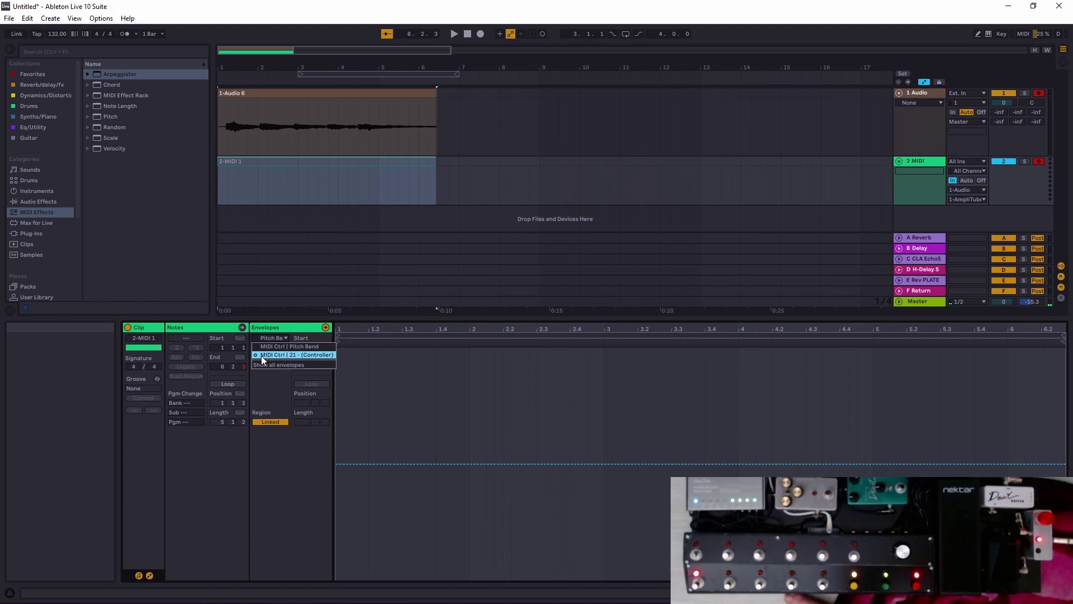
click(295, 357)
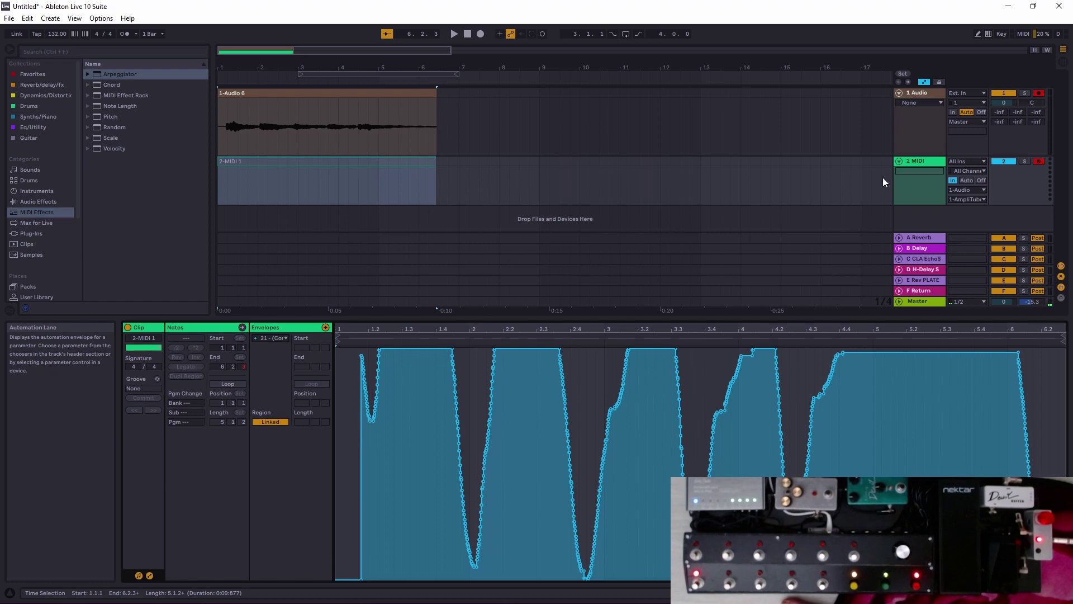
Switch 2 MIDI monitoring to Auto and play the arrangement from the start, then stop.
click(963, 181)
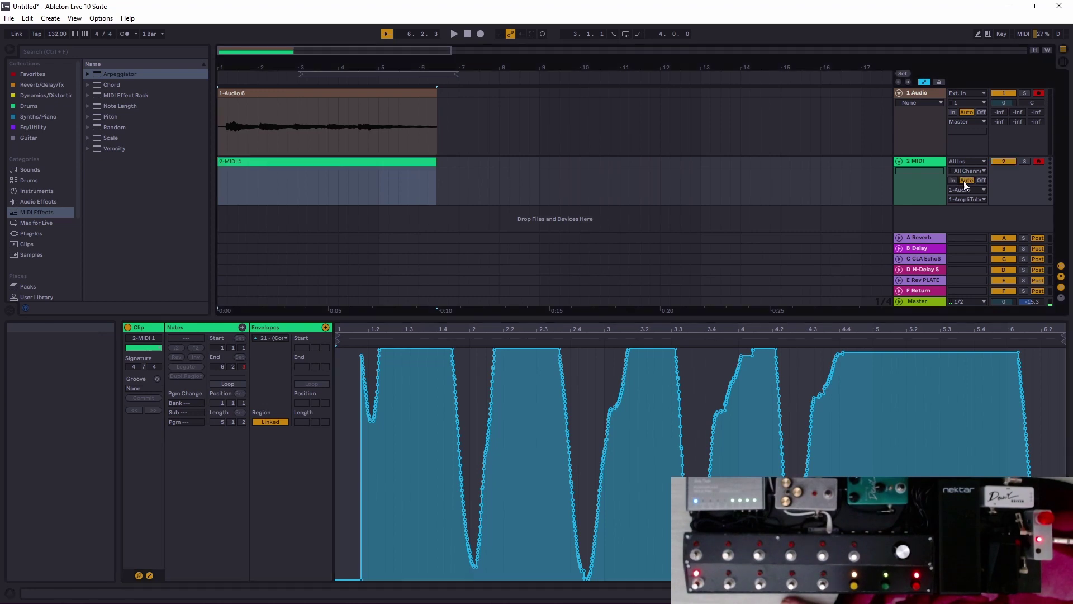
click(468, 34)
click(454, 35)
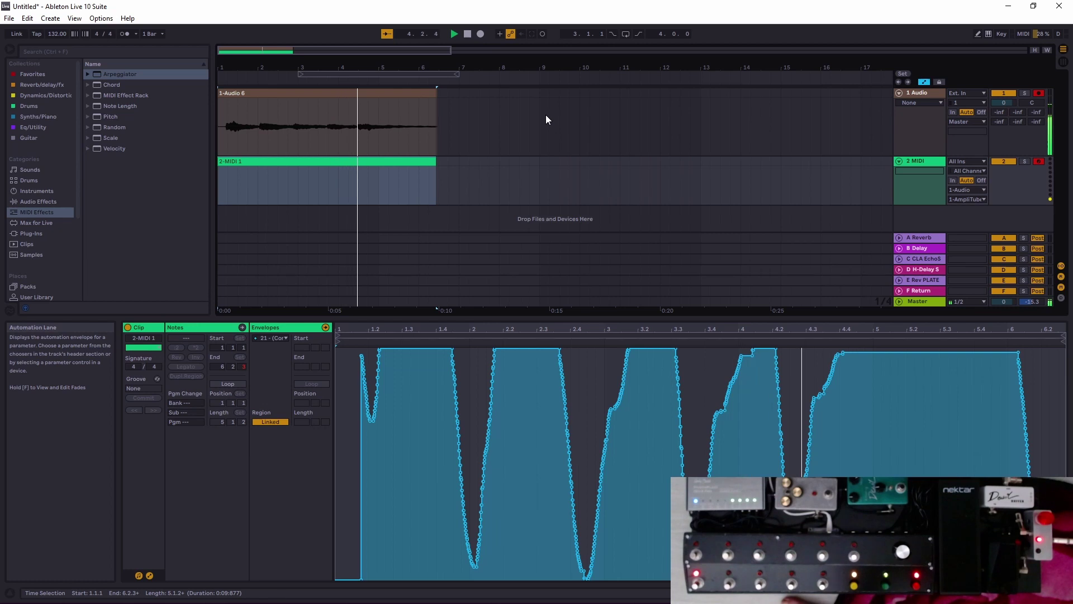
click(468, 34)
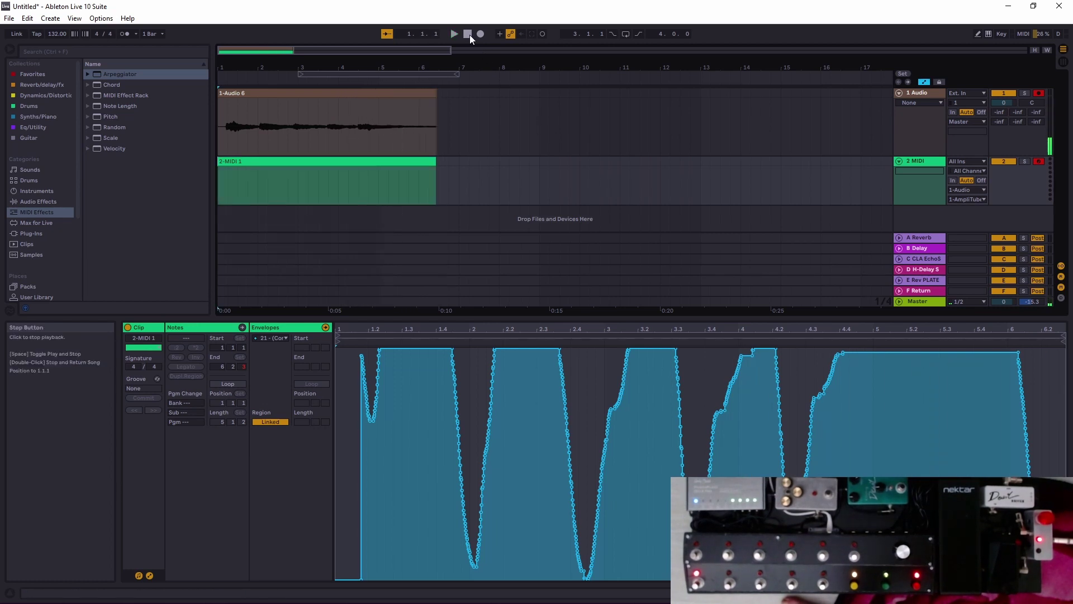
Select Ctrl 21 envelope ranges around bar 2 and flatten the curve between 2.4 and 3.2.
drag(413, 431, 499, 484)
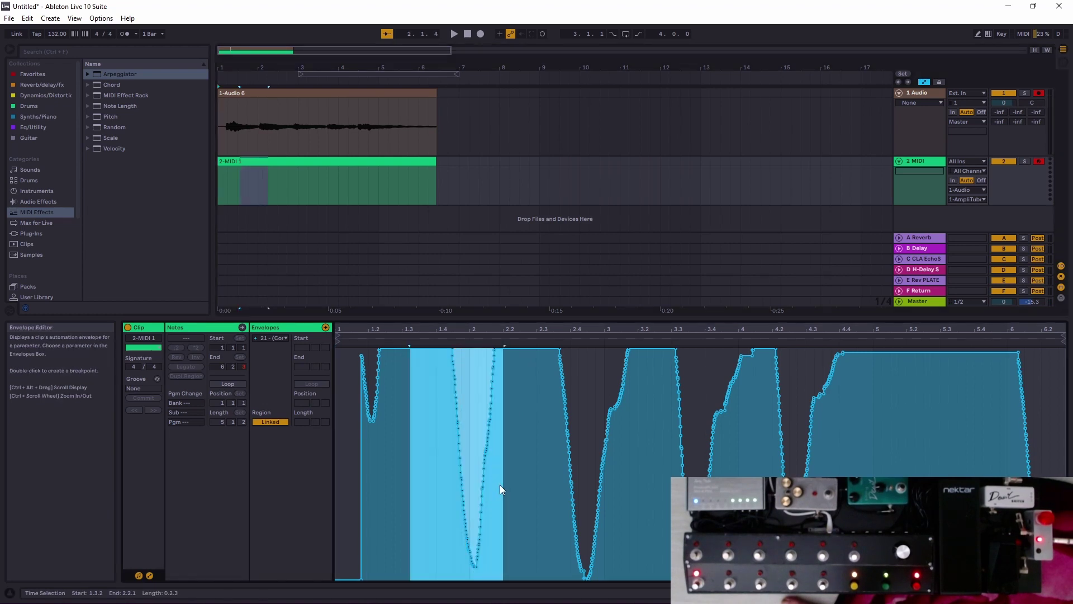
click(473, 444)
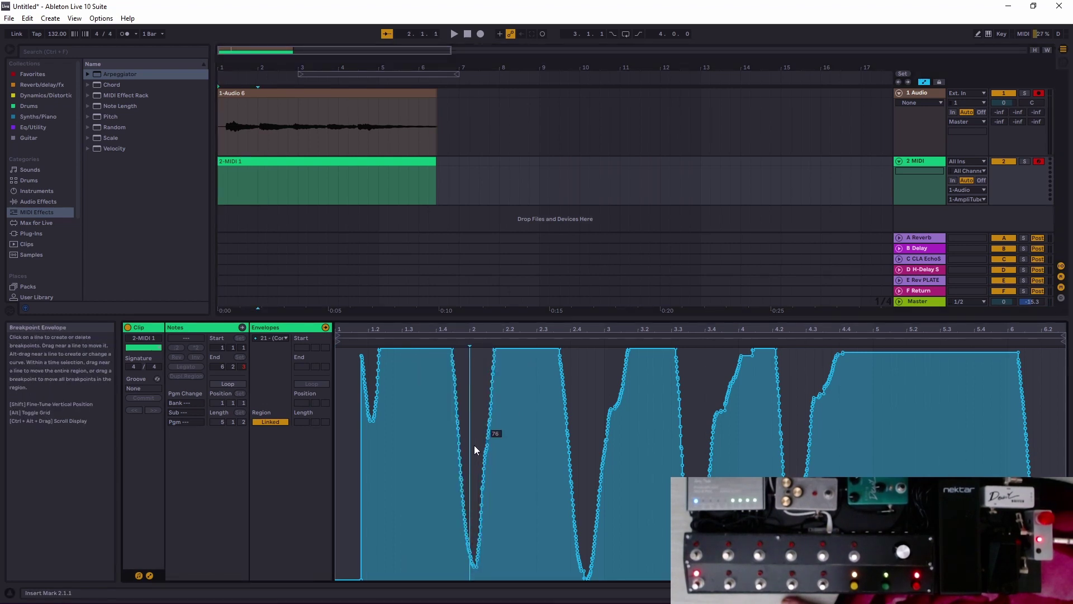
drag(471, 445, 520, 453)
drag(520, 450, 638, 451)
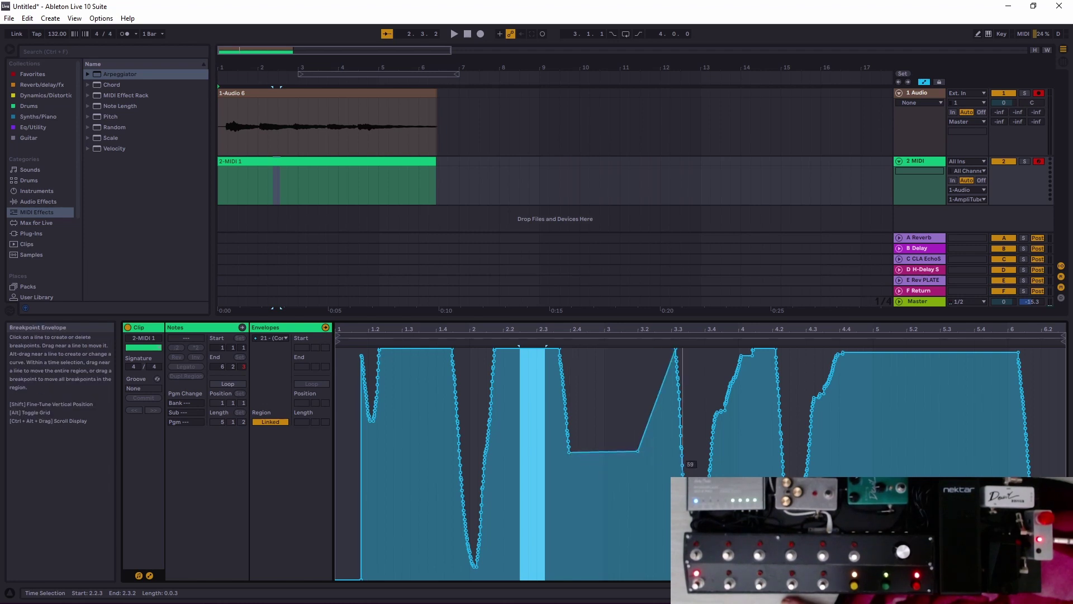
click(721, 442)
click(894, 450)
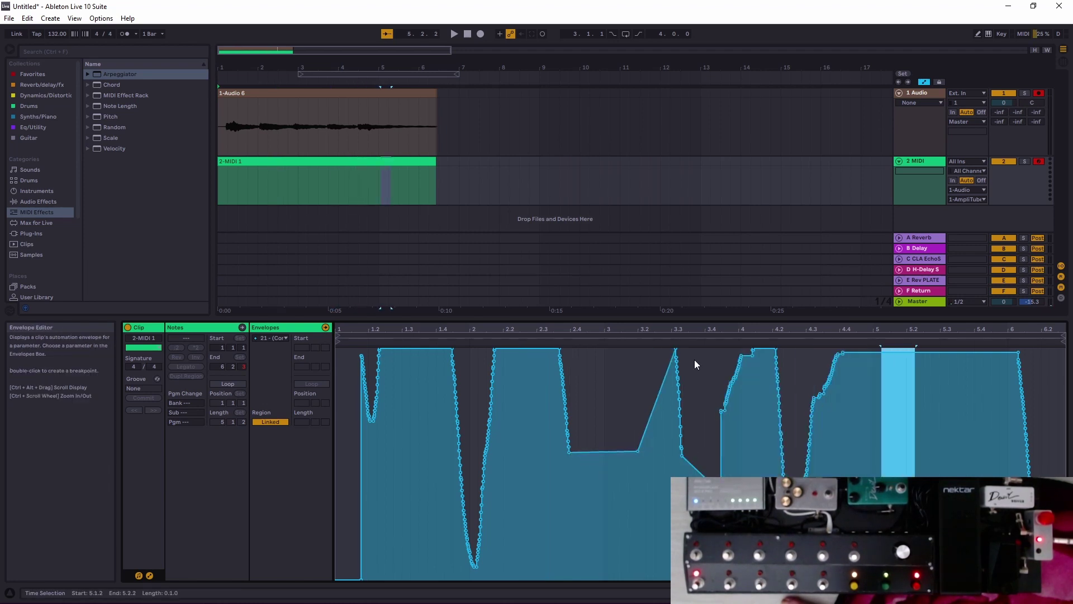